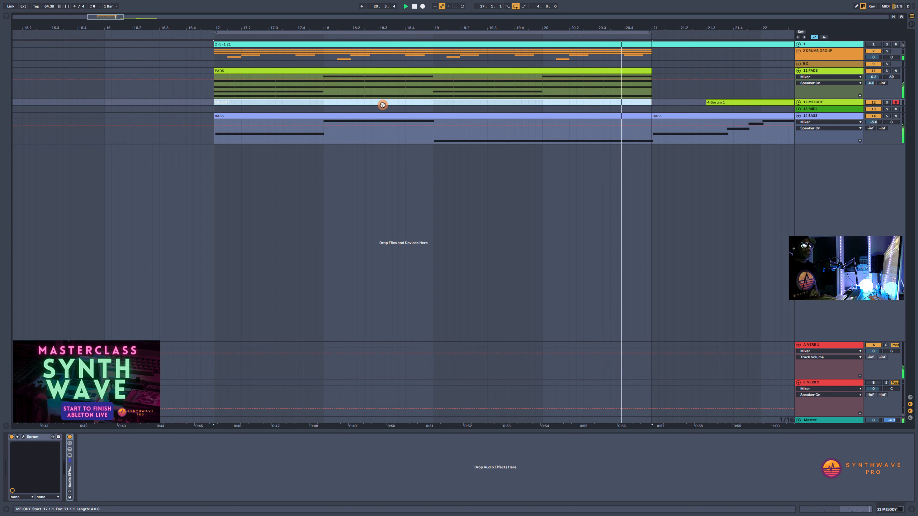
Activate the MELODY clip between bars 17 and 21 and stop playback
key(0)
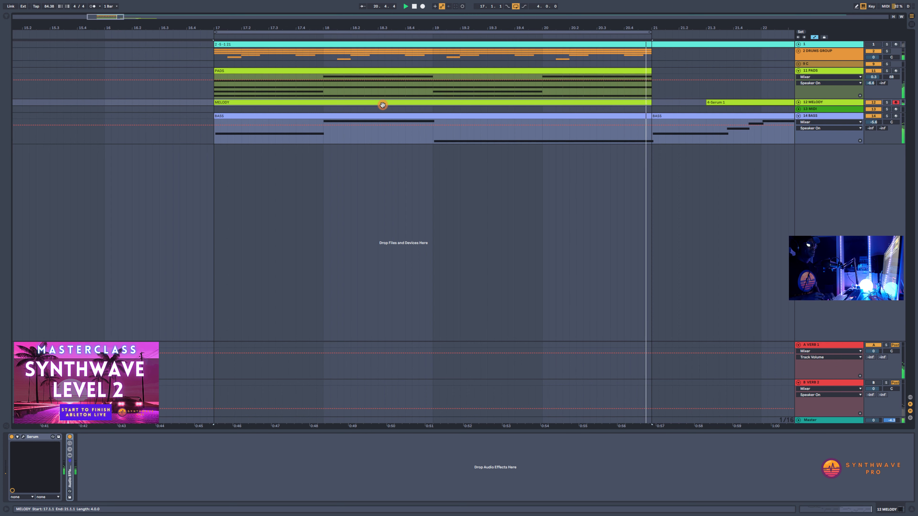
key(space)
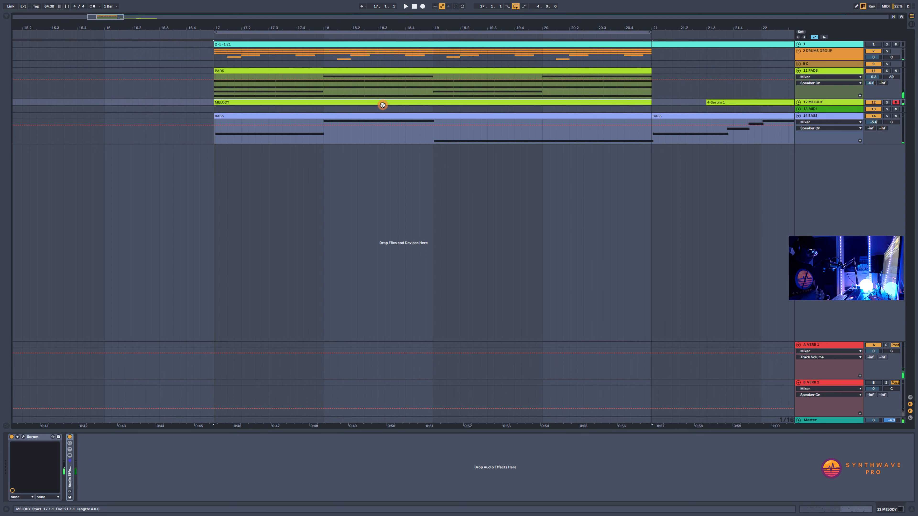
Deactivate the PADS, MELODY and BASS clips between bars 17 and 21, leaving the drums active
click(382, 105)
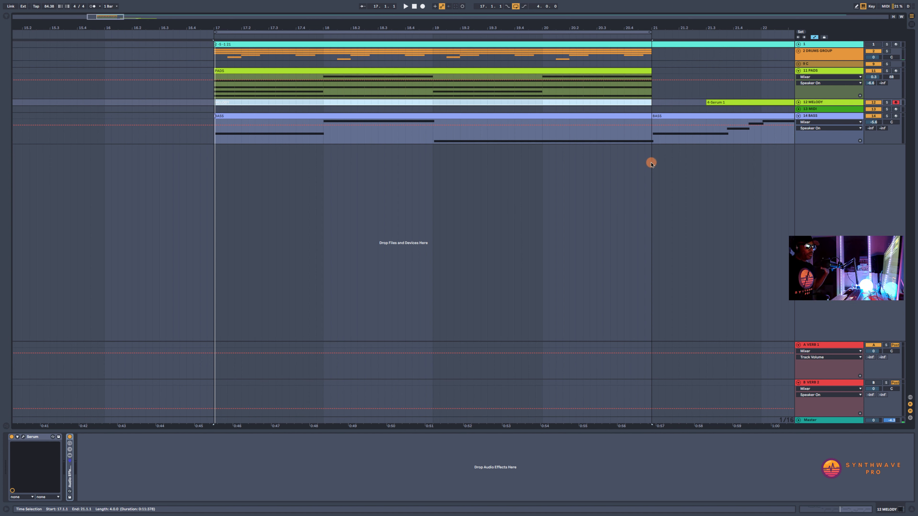
drag(651, 164, 211, 71)
key(0)
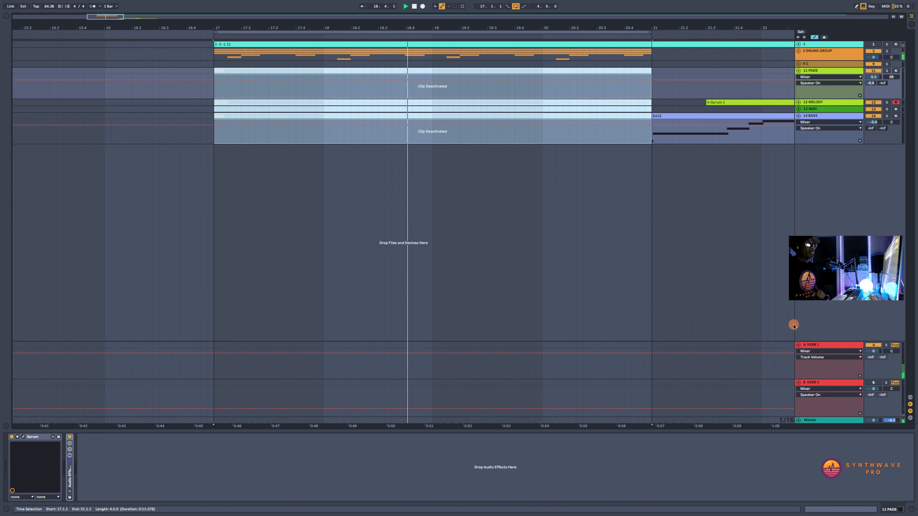
Examine the device chains on the VERB 1 and VERB 2 return tracks, including the REVERB 2 settings
click(825, 346)
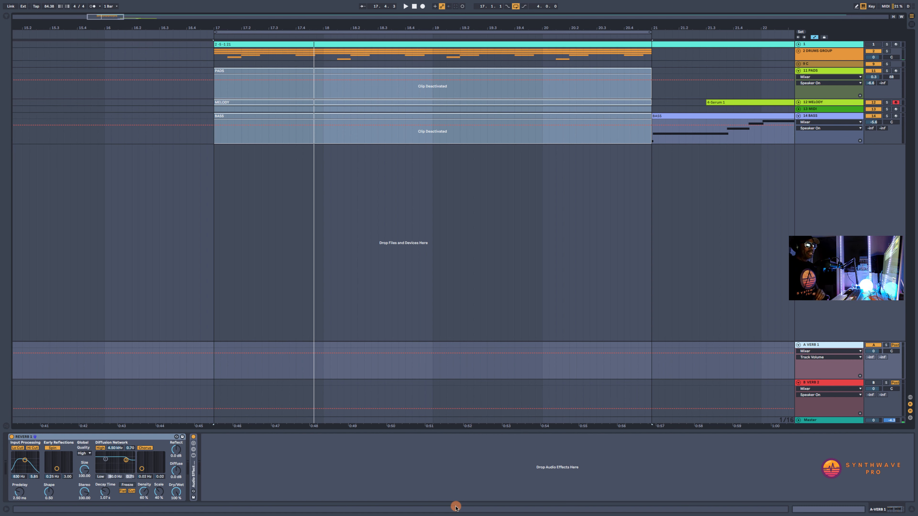
click(819, 383)
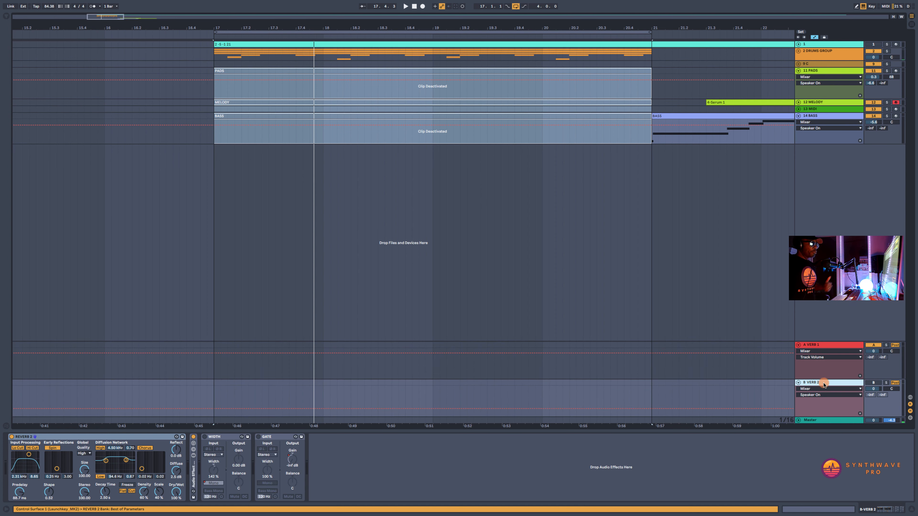
click(157, 436)
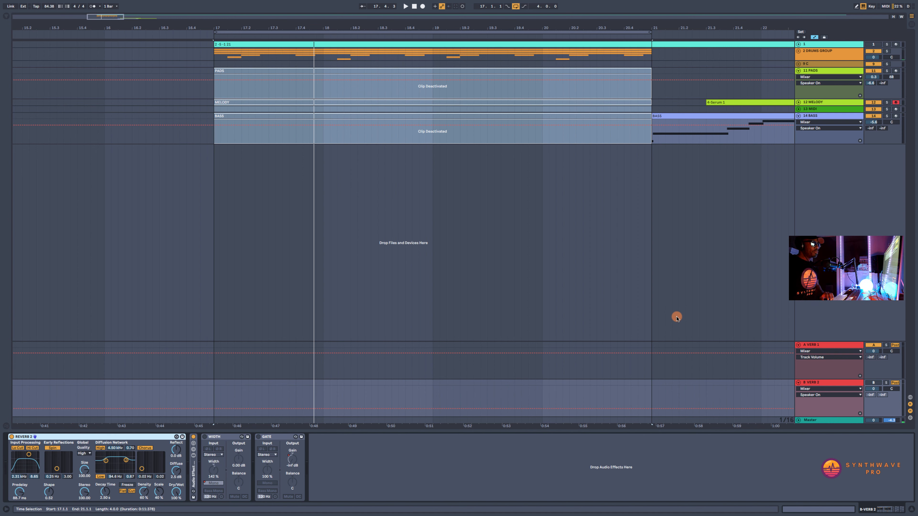
Play the looped drums and activate the VERB 2 return track
key(space)
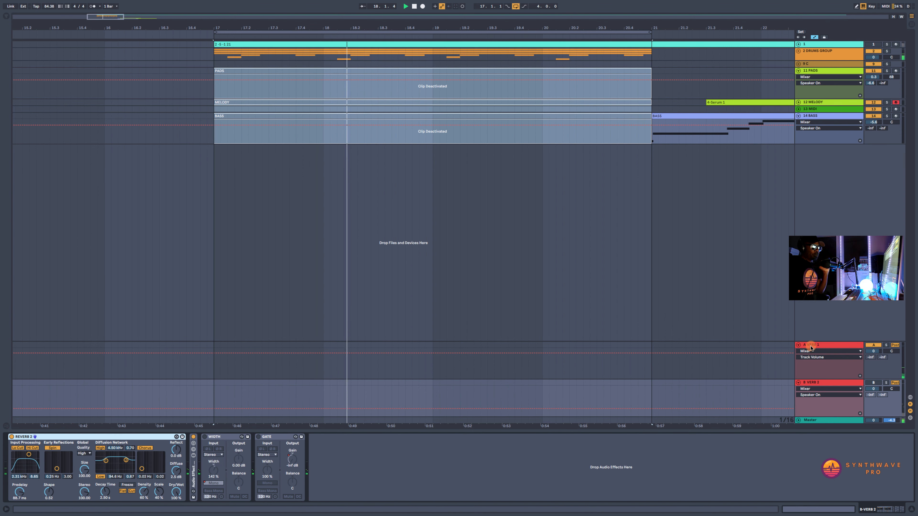
click(874, 383)
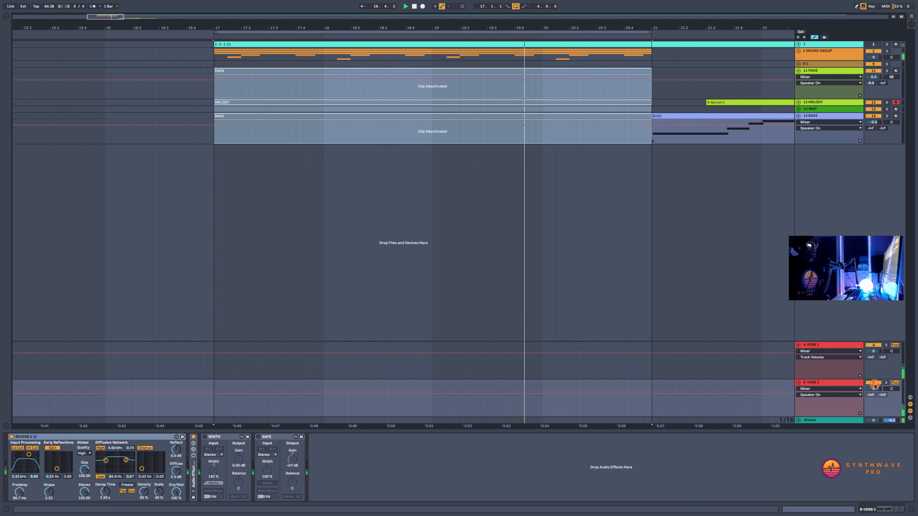
Reactivate the PADS, MELODY and BASS clips over the range from 16.4.4 to 20.4.4
drag(644, 137, 208, 64)
key(0)
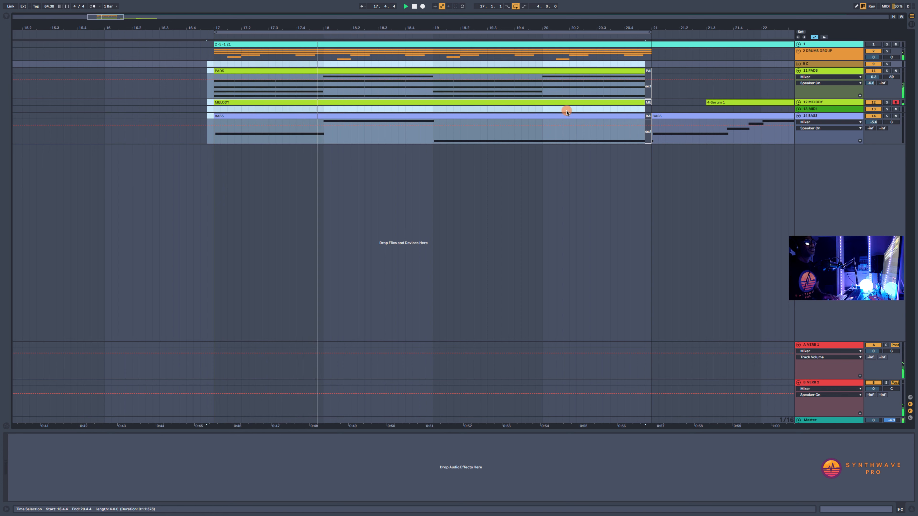
click(549, 174)
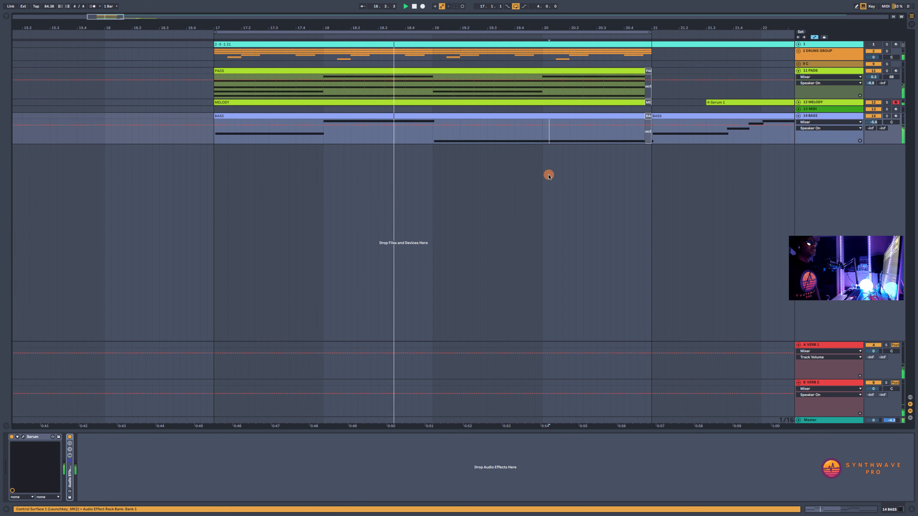
Extend the reactivated PADS, BASS and MELODY clips to bar 21, covering their deactivated end pieces
click(648, 116)
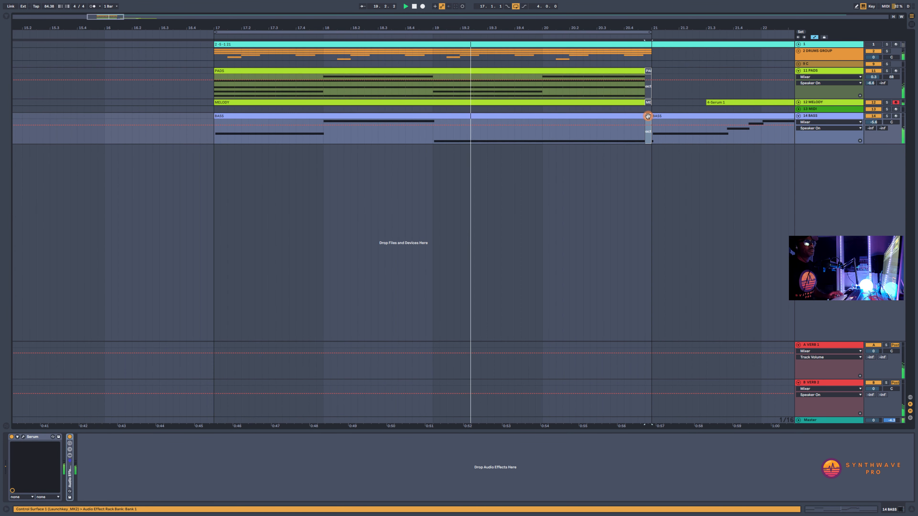
drag(643, 71, 650, 71)
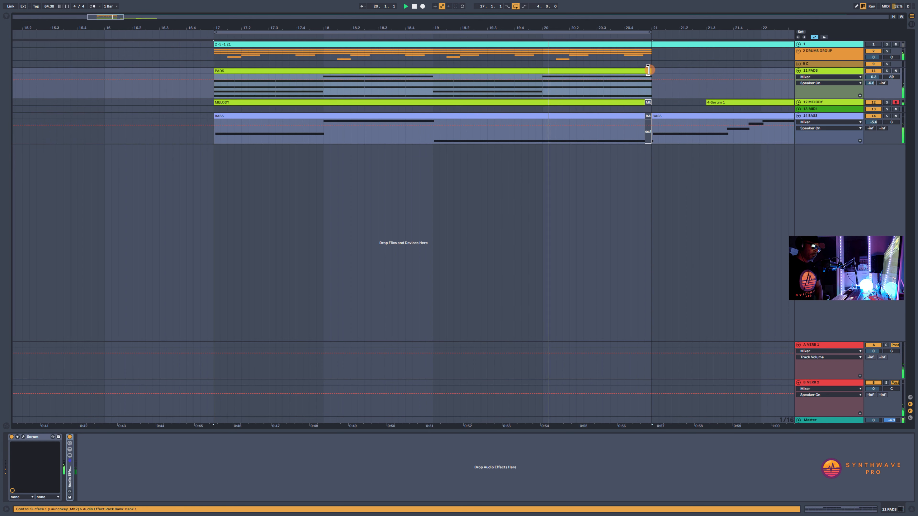
drag(642, 113, 650, 116)
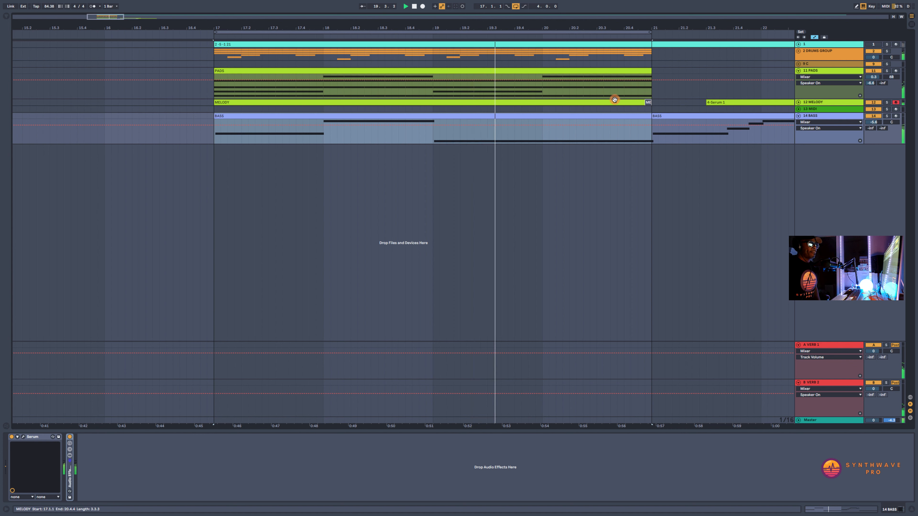
click(646, 103)
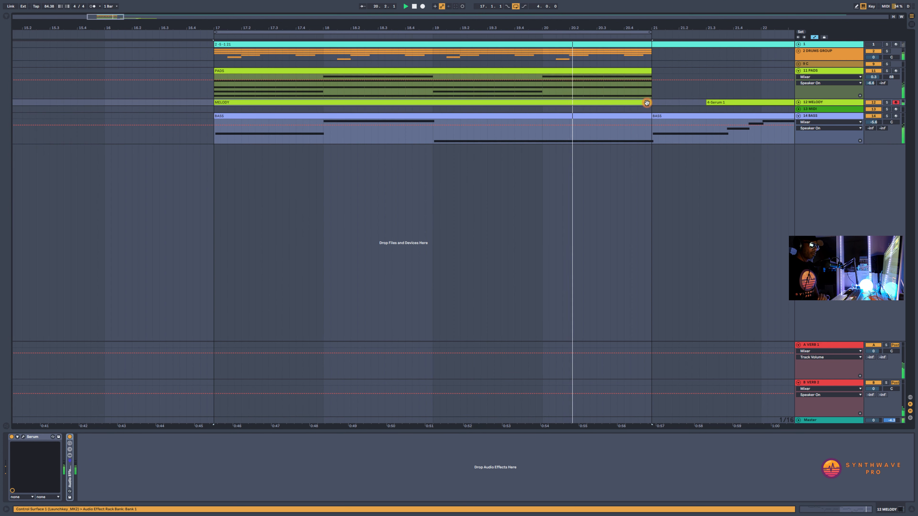
Compare the full mix with the VERB 2 return track off and on during playback
click(873, 383)
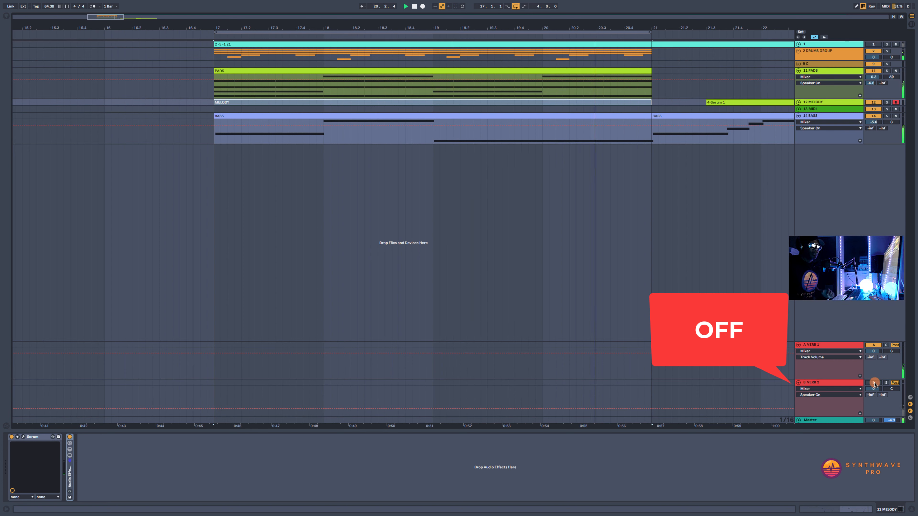
click(874, 383)
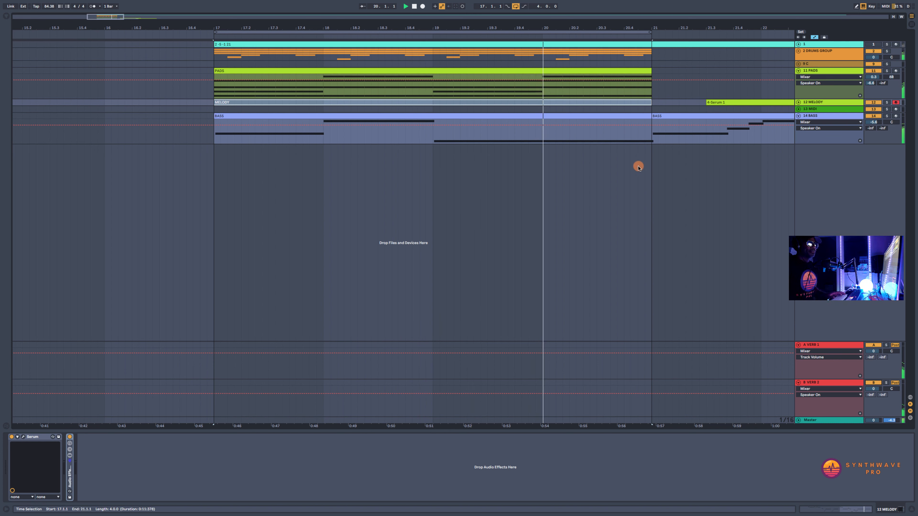
Stop playback and deactivate the PADS, MELODY and BASS clips from 16.4.4 to bar 21
click(650, 159)
drag(650, 159, 208, 69)
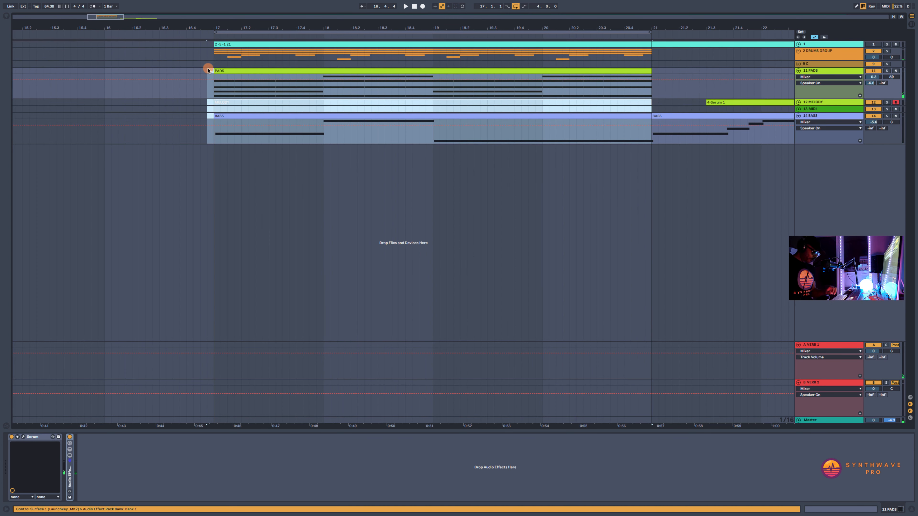
key(0)
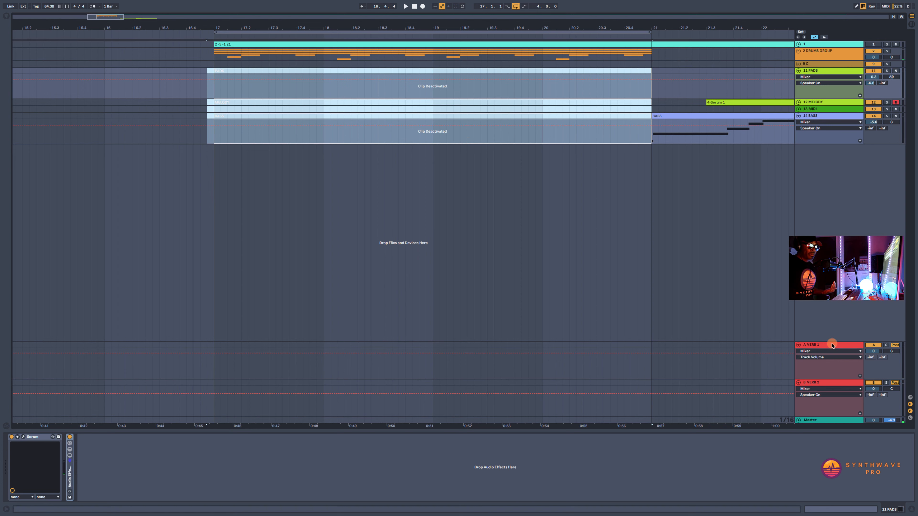
Play the drums alone and compare them with the VERB 2 return track repeatedly switched off and on
click(872, 383)
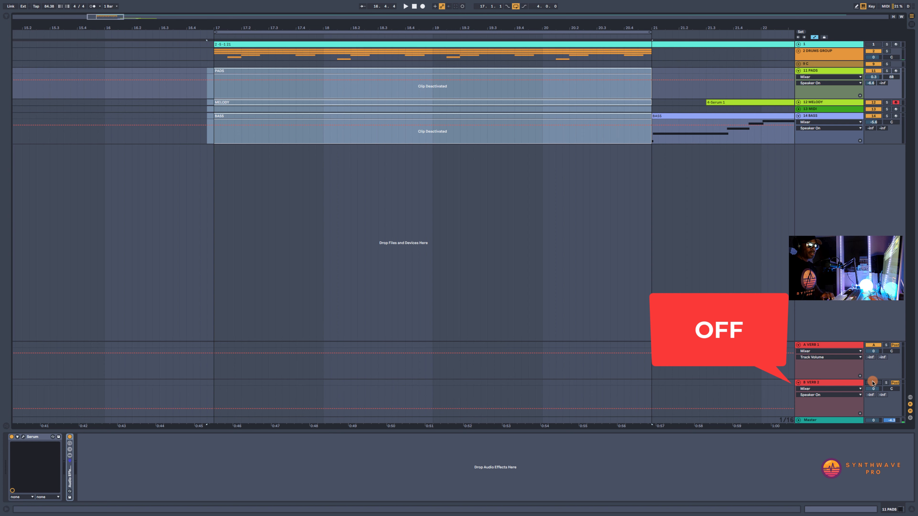
click(217, 158)
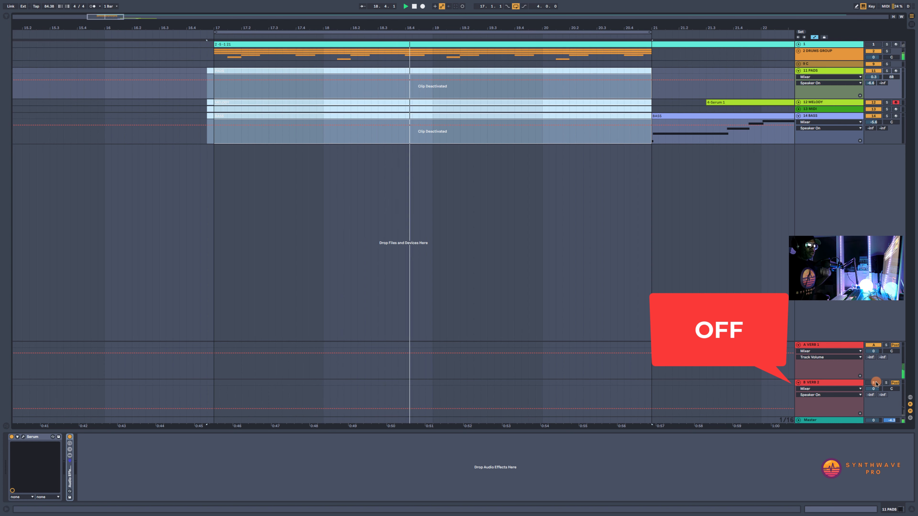
click(876, 383)
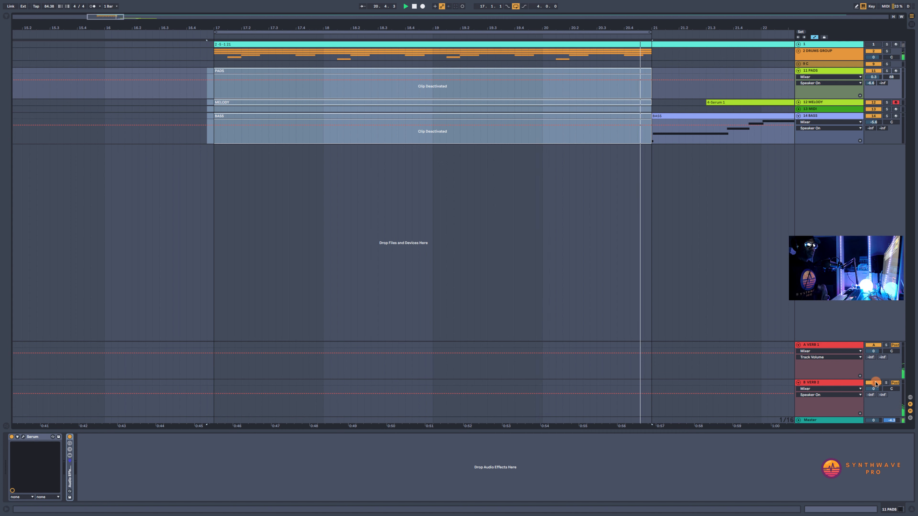
click(875, 383)
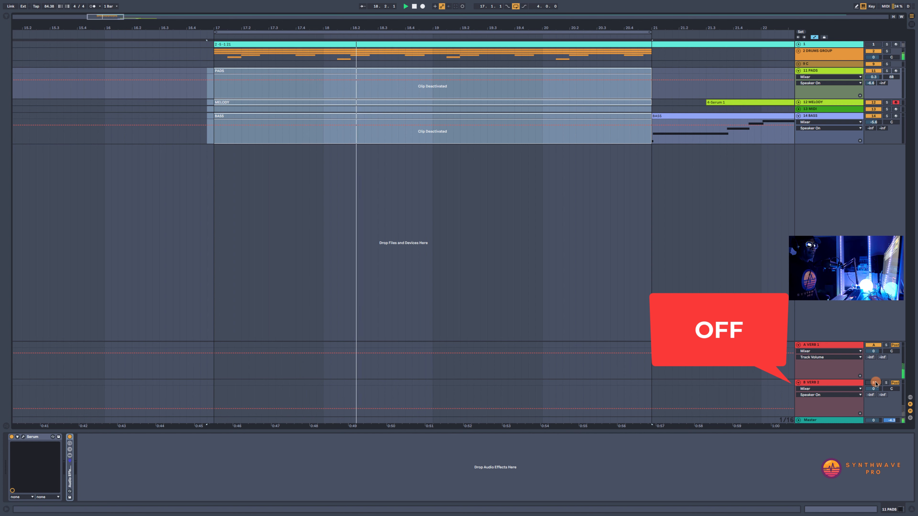
click(876, 383)
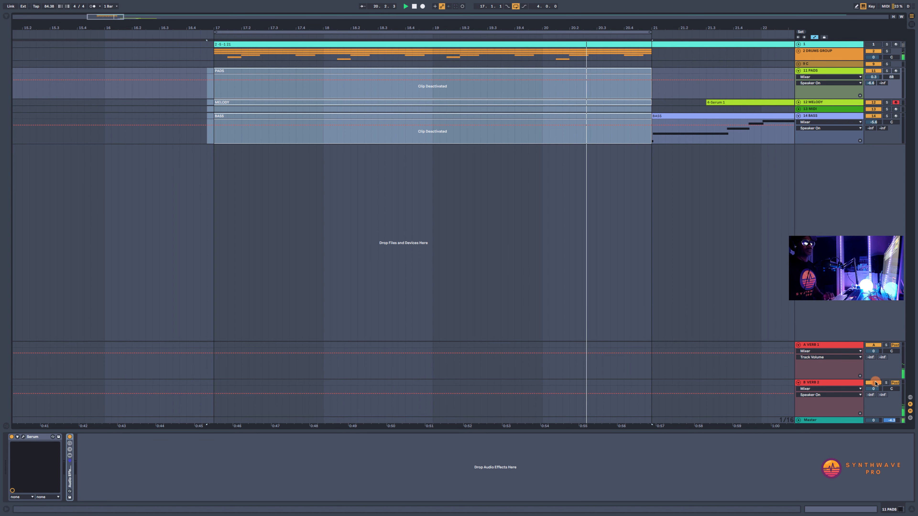
Open the VERB 2 return track's device chain and enable its WIDTH device
click(836, 382)
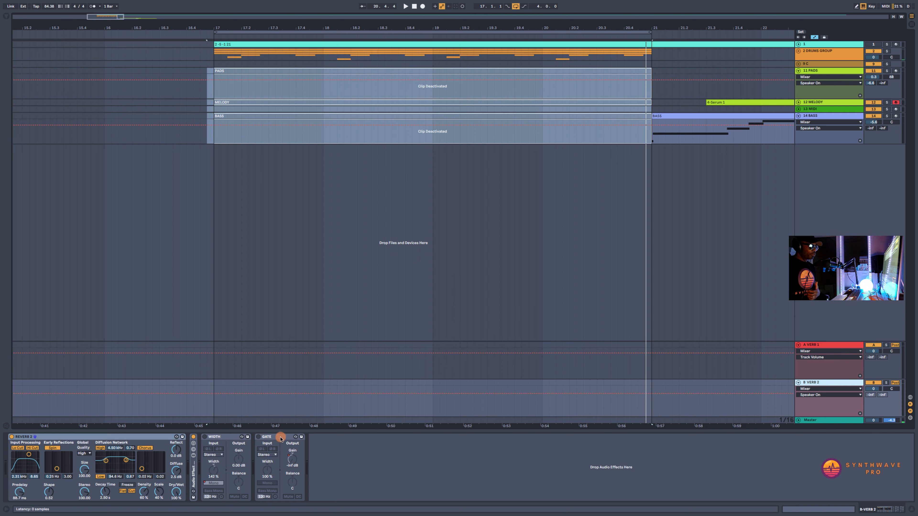
click(204, 437)
click(214, 438)
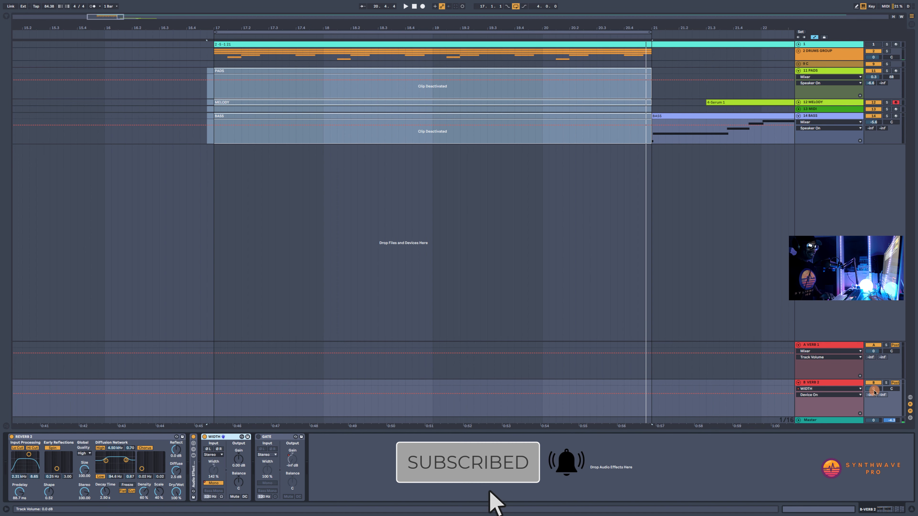
Show the WIDTH device's Mono automation on the VERB 2 lane during playback from 17.1.1 and re-enable the overridden automation
click(212, 385)
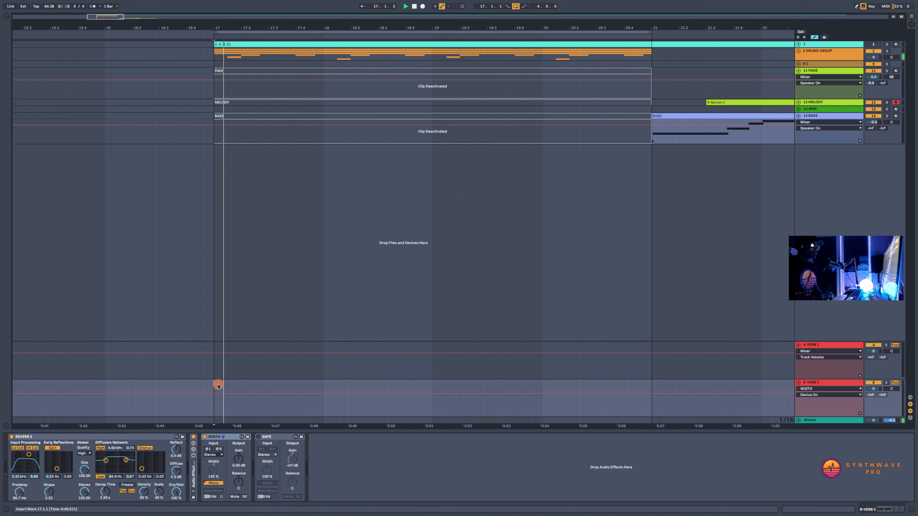
click(216, 472)
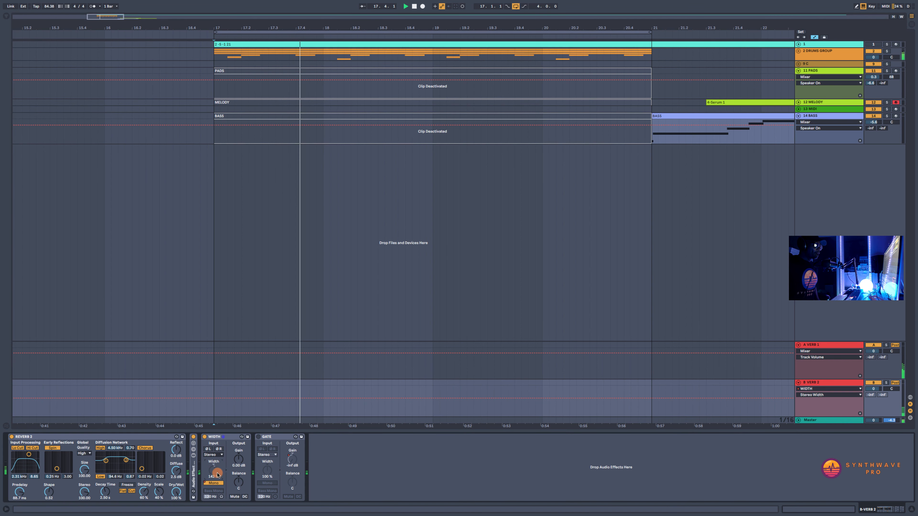
click(216, 483)
click(216, 483)
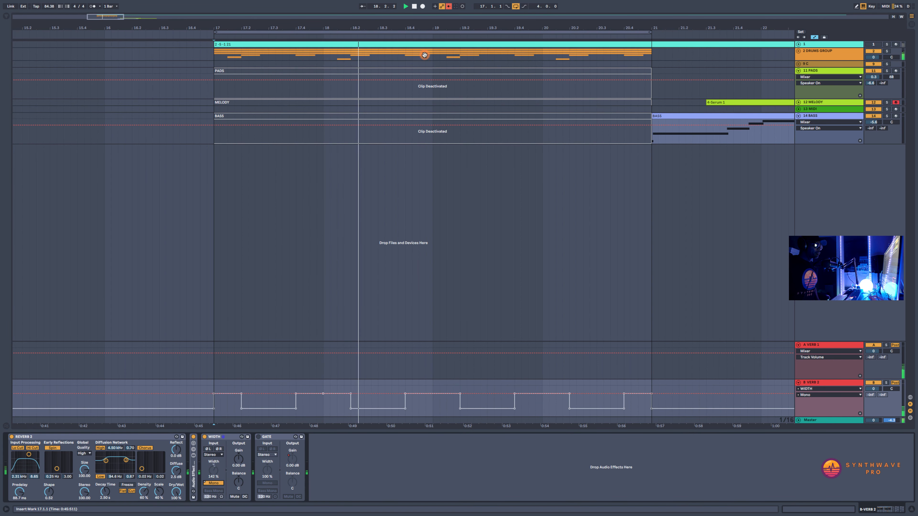
click(448, 6)
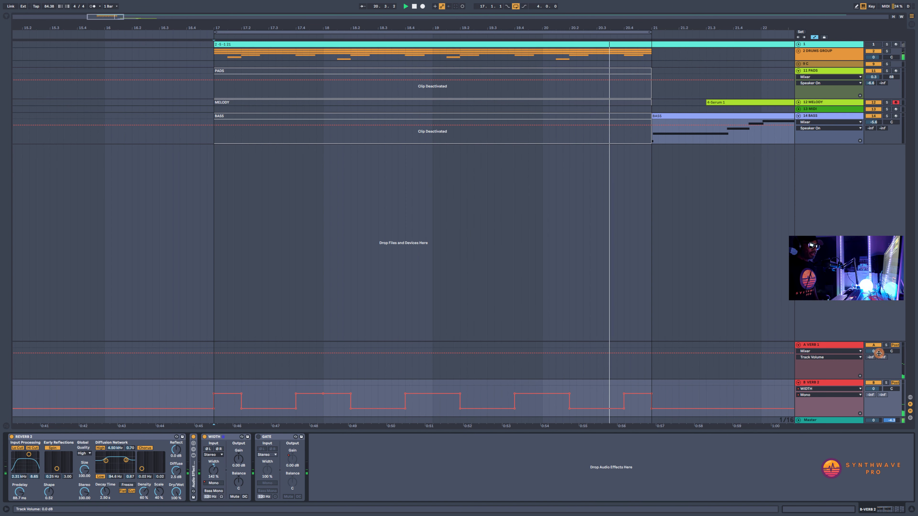
Deactivate the VERB 1 return track and compare VERB 2 with its WIDTH device off and on during playback
click(876, 345)
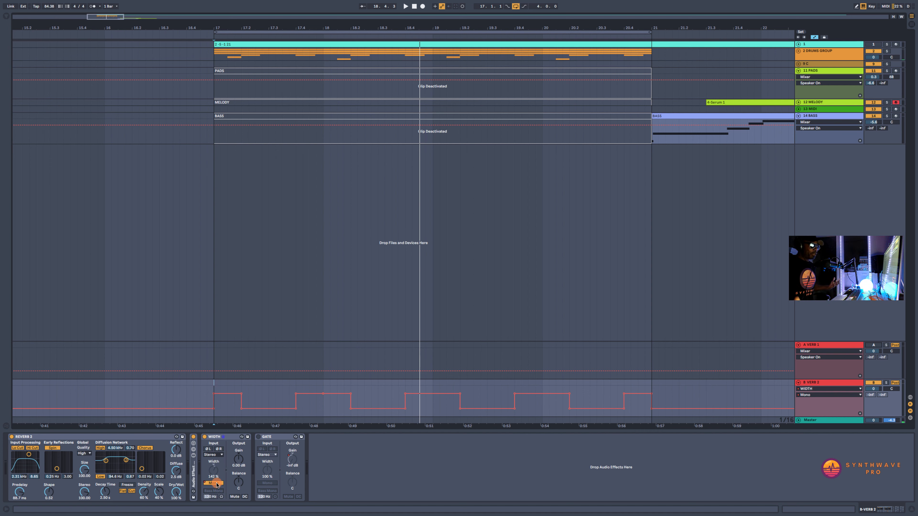
click(207, 438)
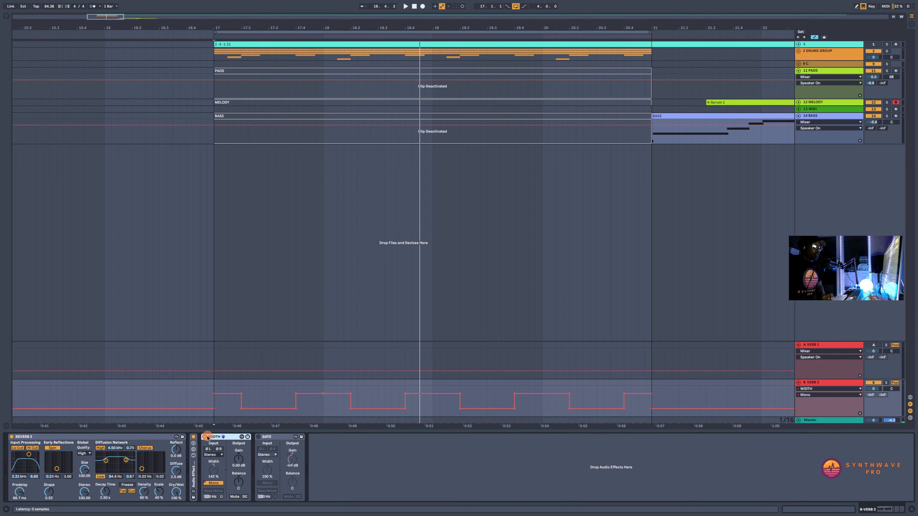
click(205, 438)
key(space)
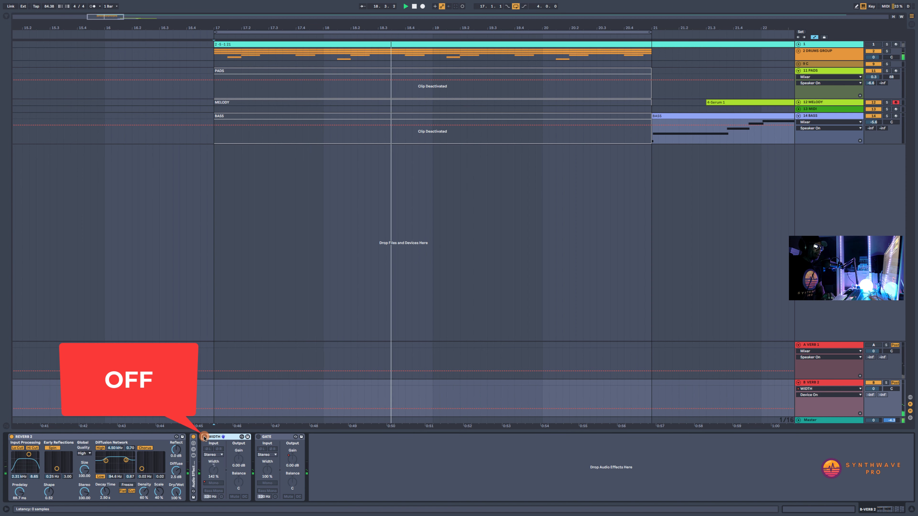
click(204, 437)
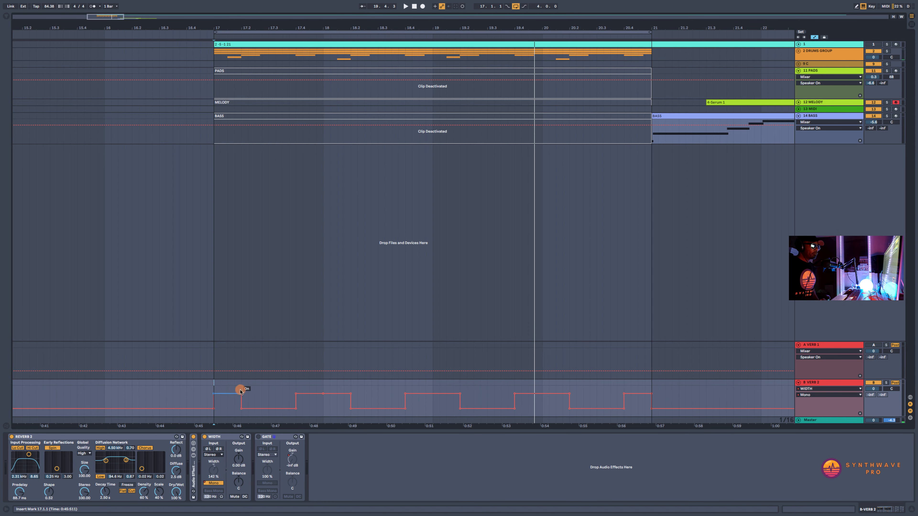
Examine the Mono automation curve of the WIDTH device on the VERB 2 lane within bar 17
click(267, 390)
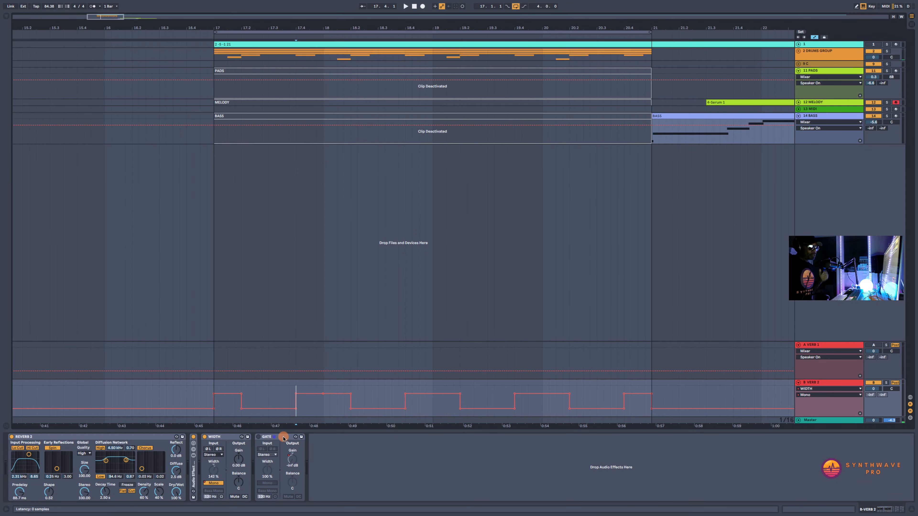
Enable the GATE device on the VERB 2 return, show its Gain automation and play it from 17.1.1
click(259, 437)
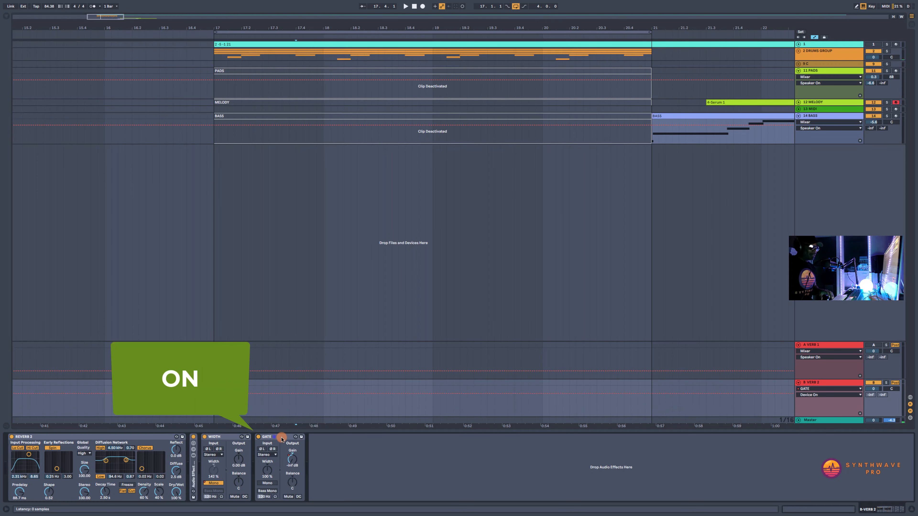
click(293, 462)
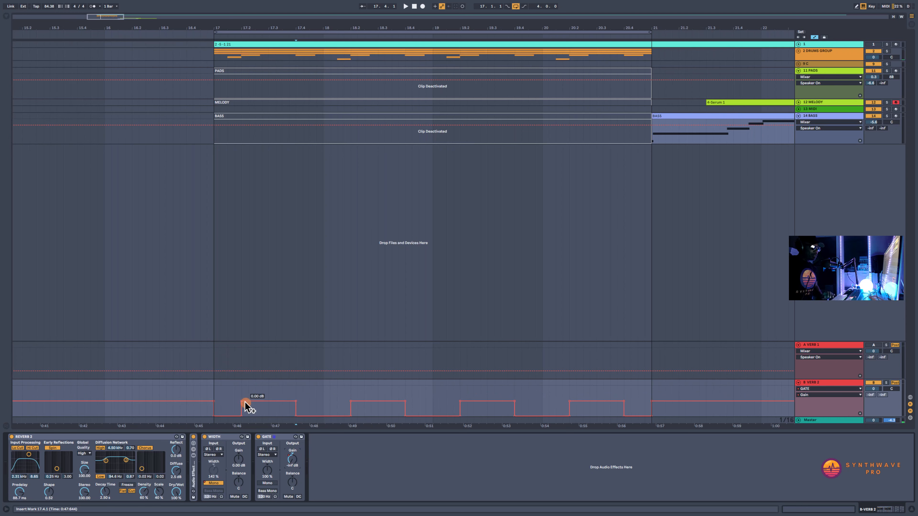
click(214, 391)
key(space)
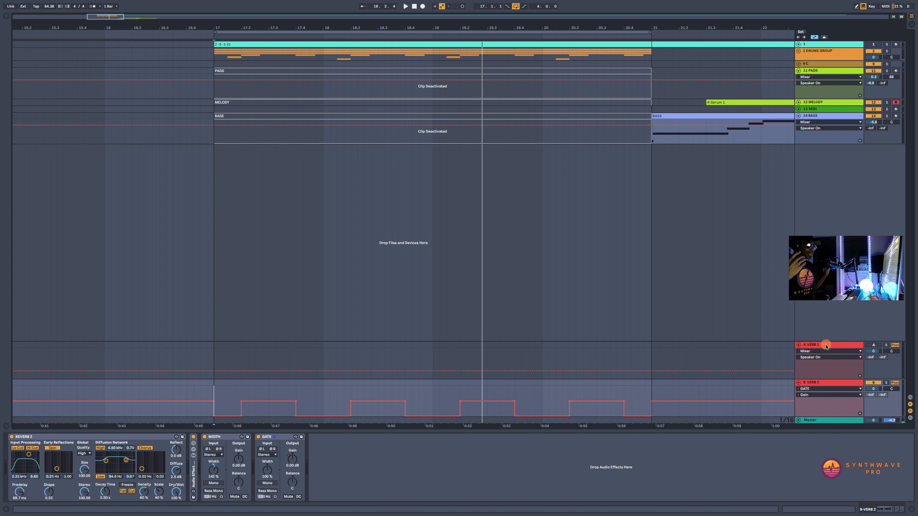
Reactivate the VERB 1 return track and compare VERB 2 with its GATE device off and on during playback
click(873, 346)
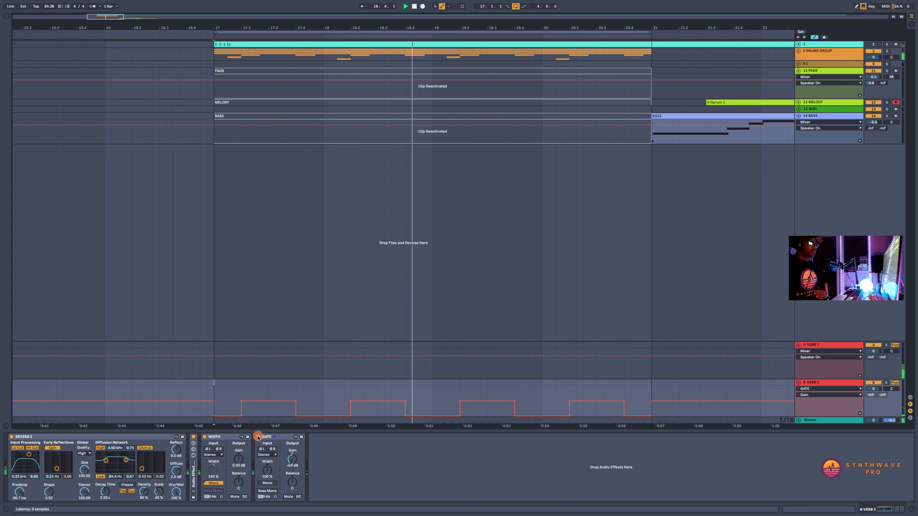
click(258, 437)
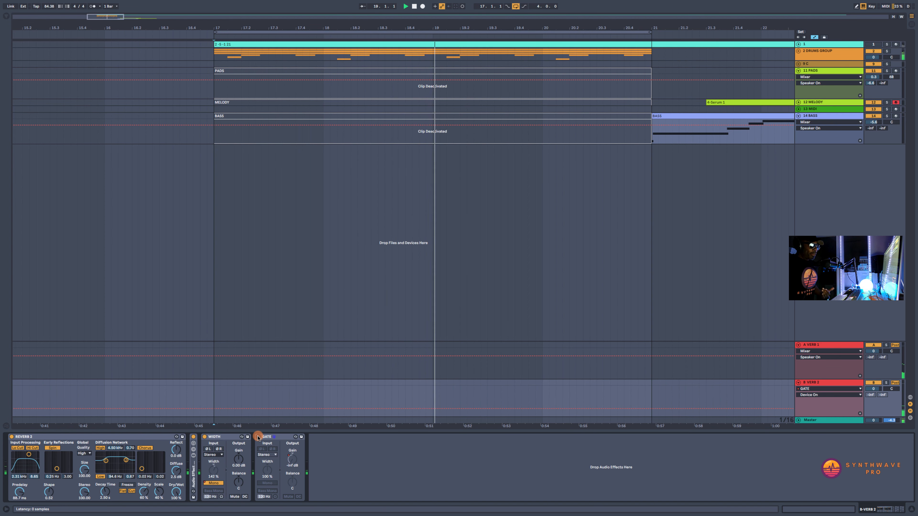
click(258, 436)
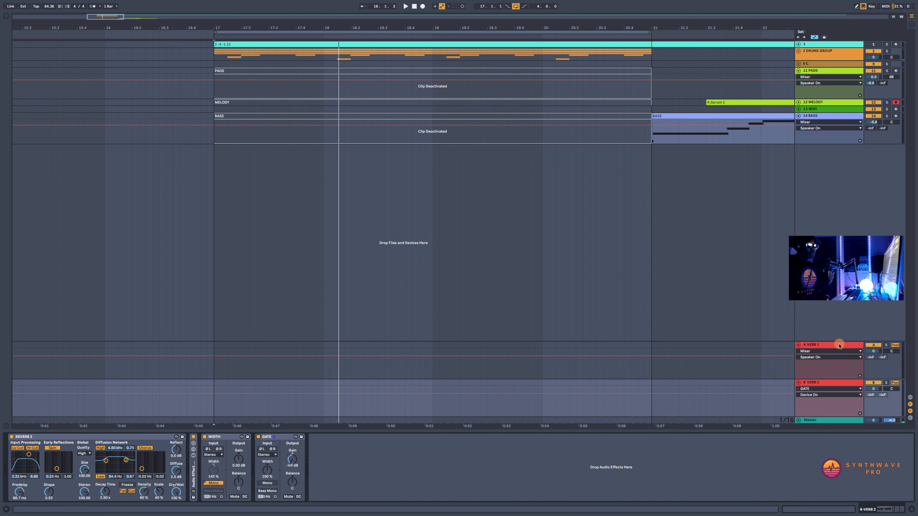
Lower the VERB 1 return volume to -4.3 dB and raise the VERB 2 return volume to 3.4 dB during playback
click(875, 352)
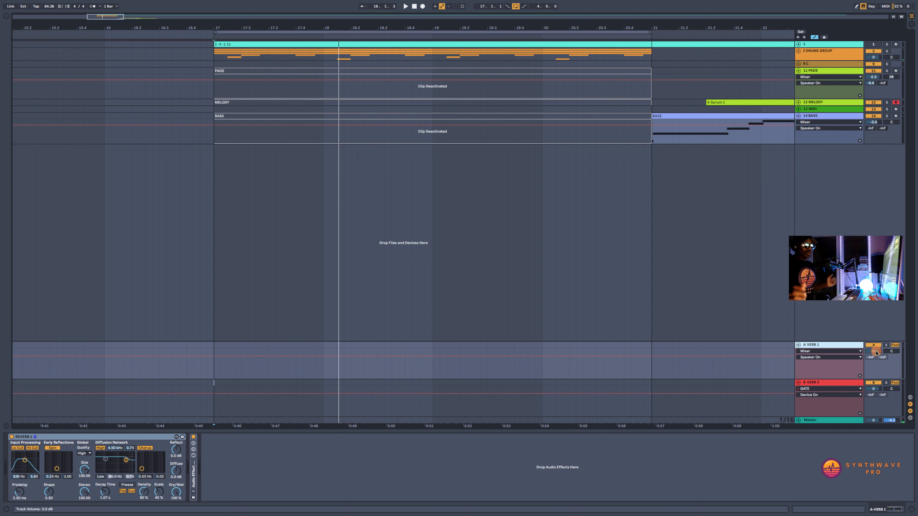
click(822, 382)
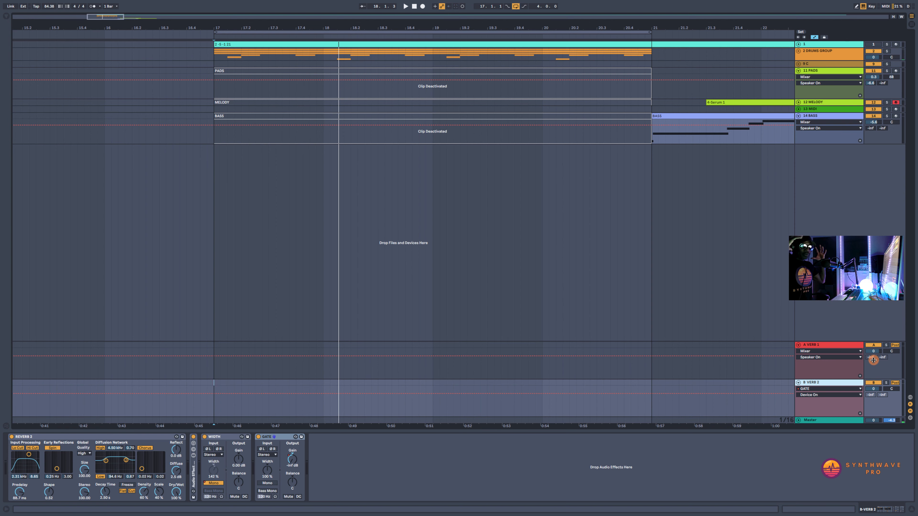
key(space)
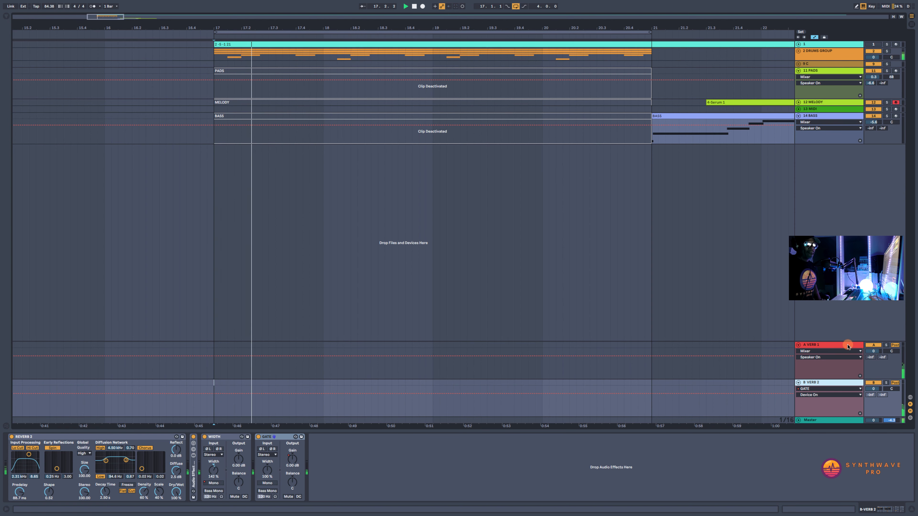
click(873, 351)
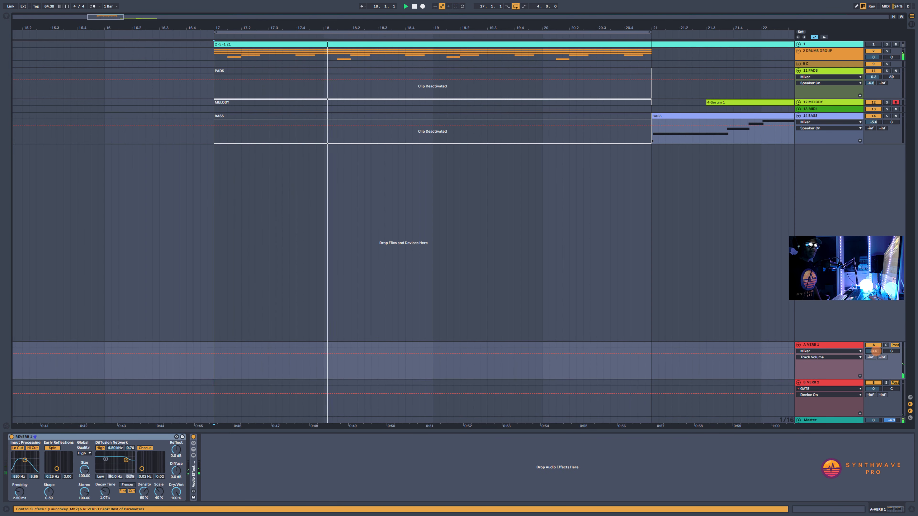
drag(876, 351, 875, 351)
drag(876, 391, 873, 389)
click(839, 382)
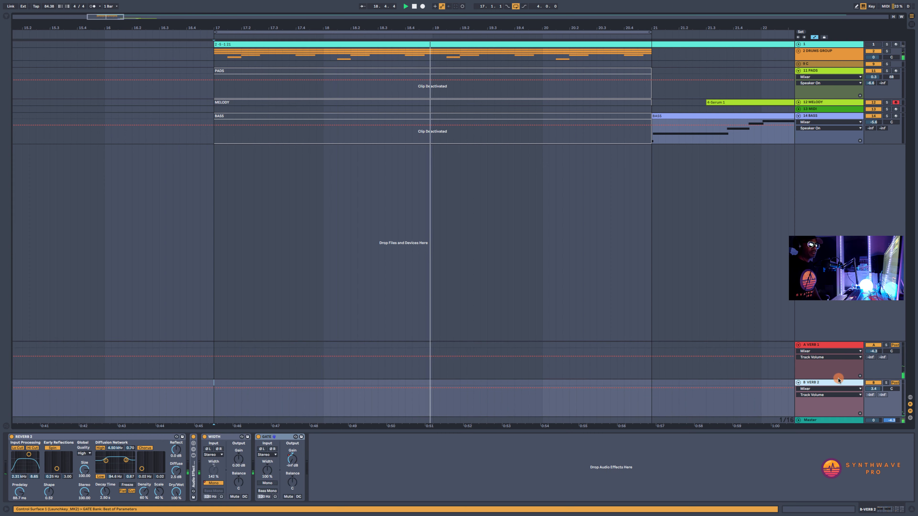
Turn off the GATE device on VERB 2 and reactivate the PADS, MELODY and BASS clips spanning bars 17 to 21
click(259, 437)
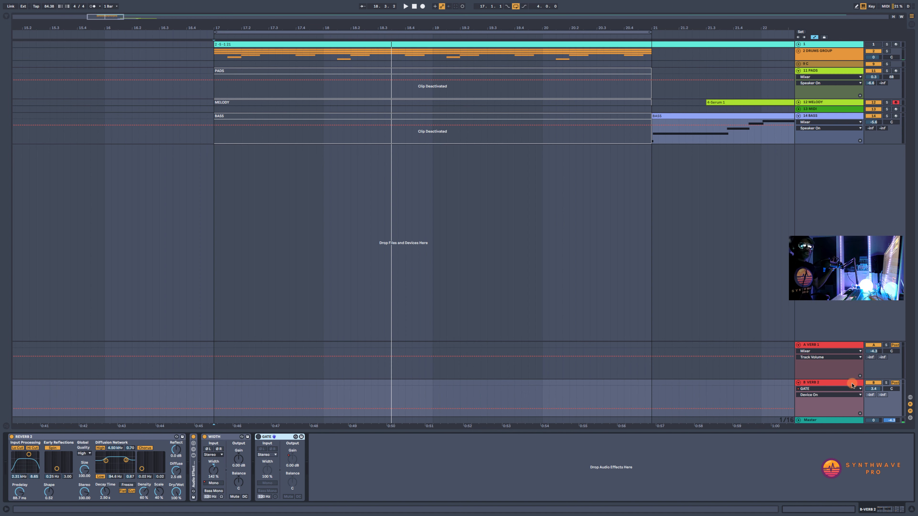
drag(645, 140, 213, 72)
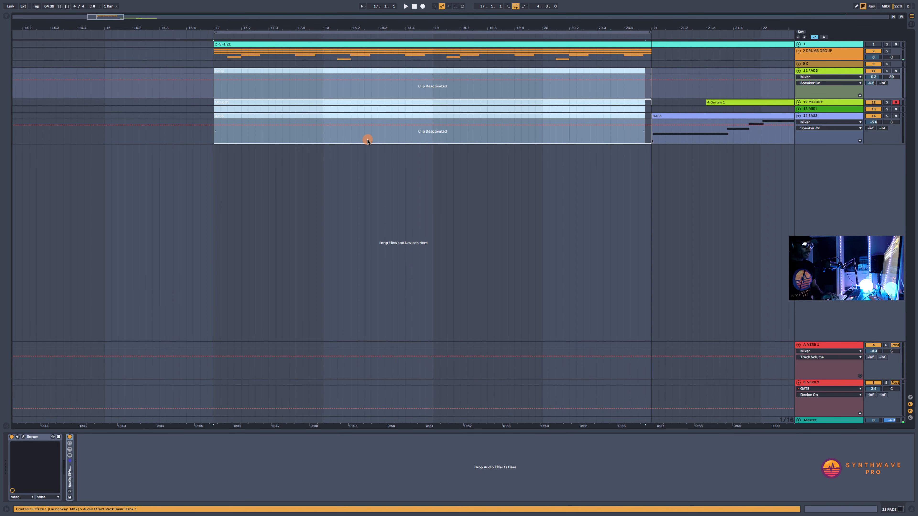
key(0)
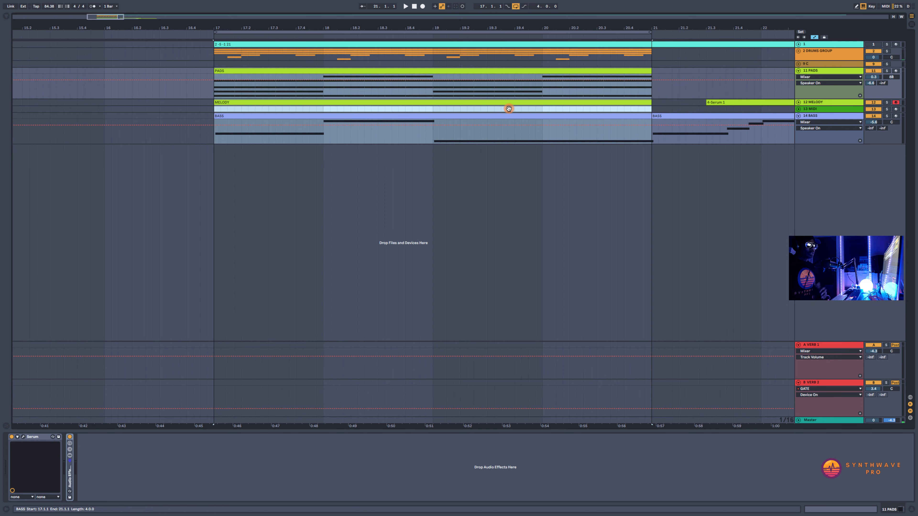
Mute the MELODY track and play the arrangement loop with the VERB 2 device chain open
click(809, 382)
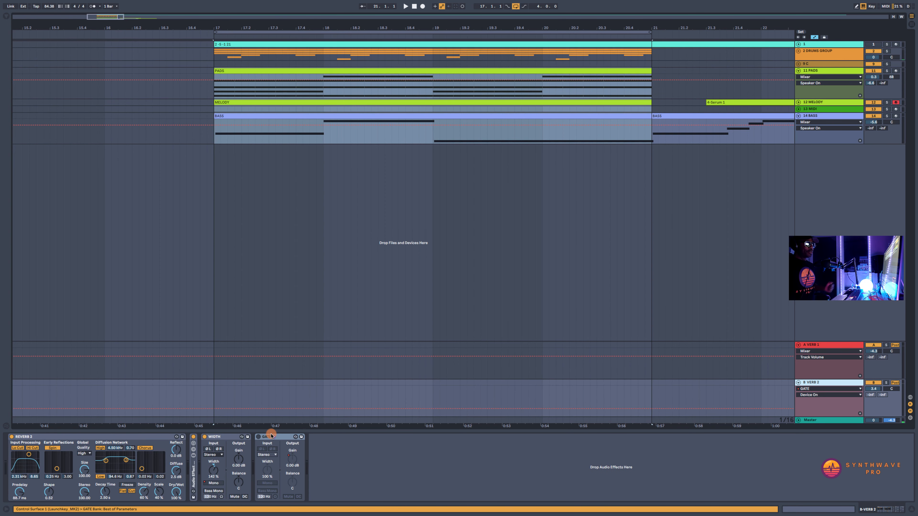
click(216, 138)
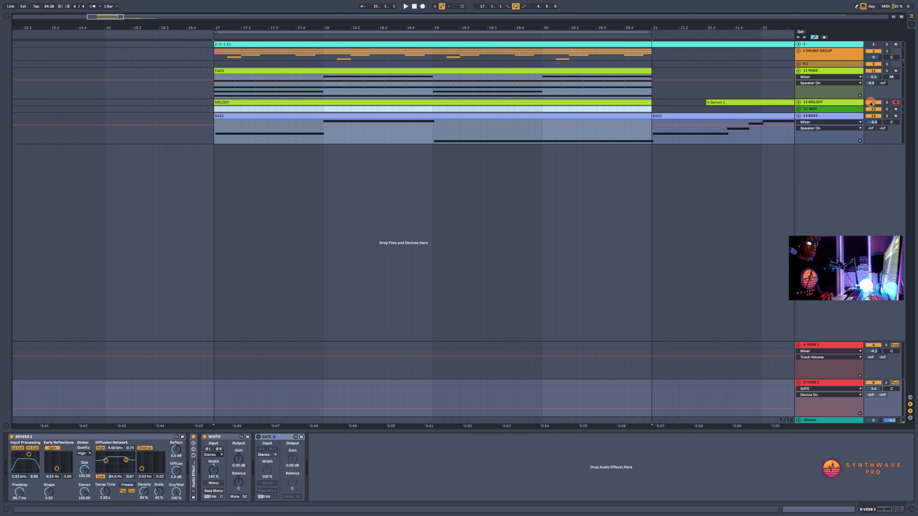
key(space)
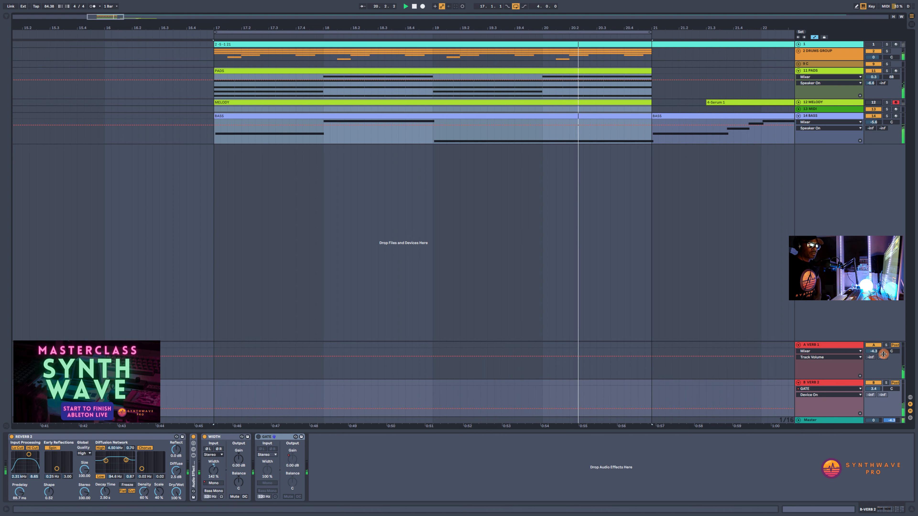
Reset the VERB 1 and VERB 2 return volumes to 0 dB during playback
double_click(875, 352)
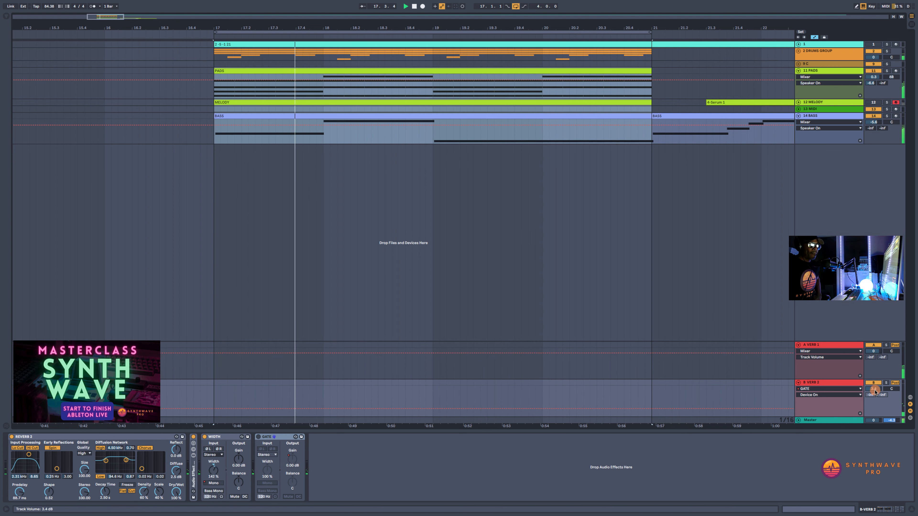
drag(875, 391, 874, 390)
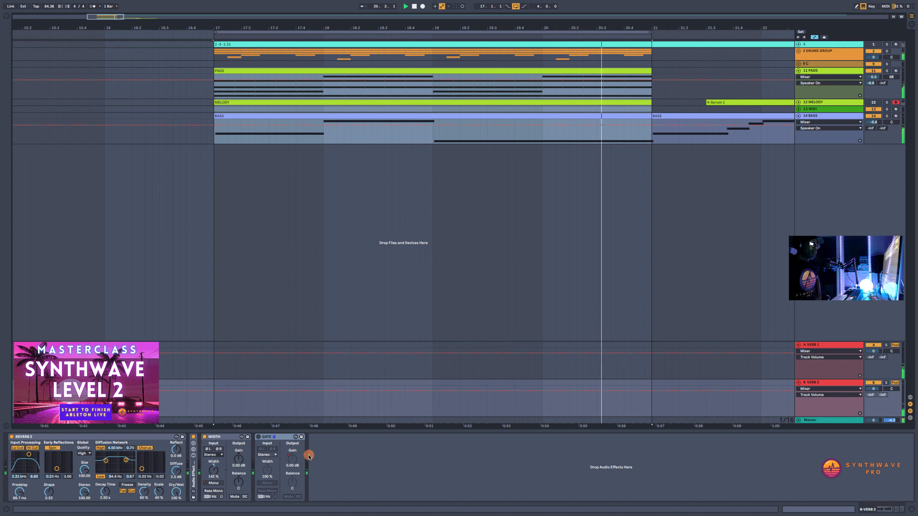
Turn on the GATE device and turn off the WIDTH device on VERB 2 while the loop plays
click(257, 437)
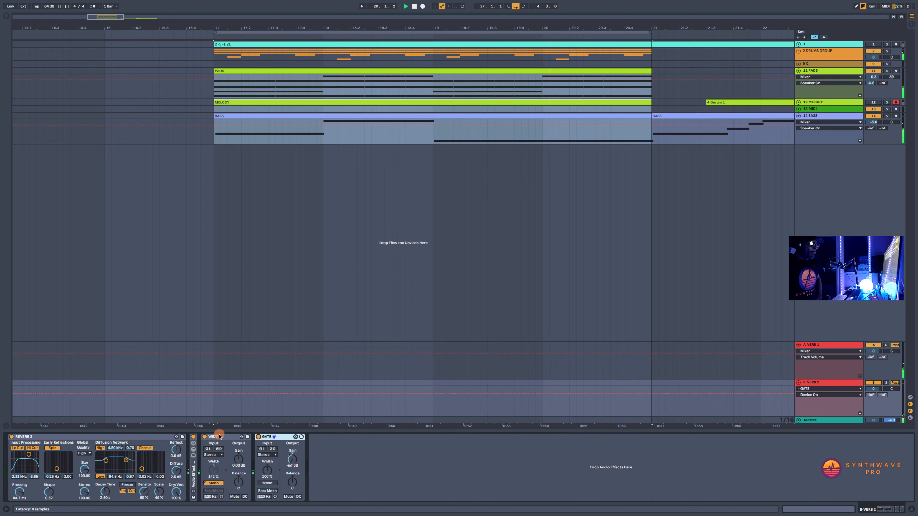
click(205, 436)
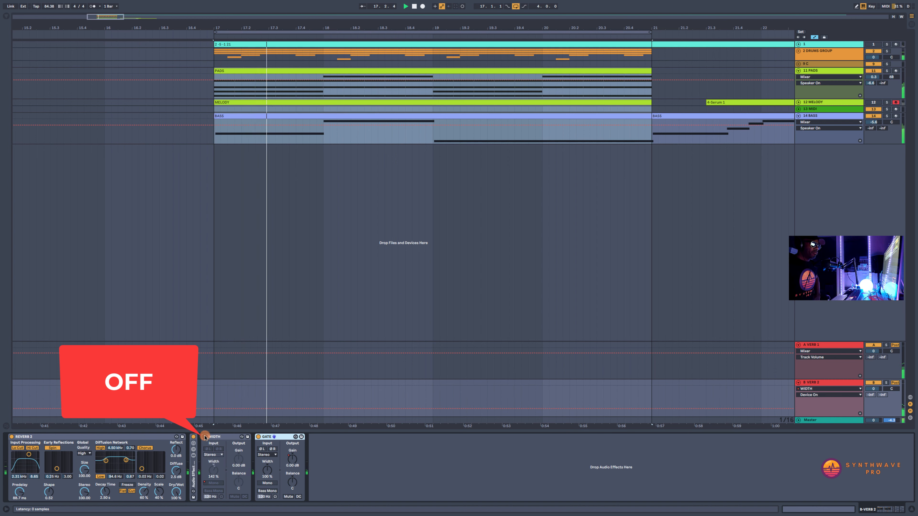